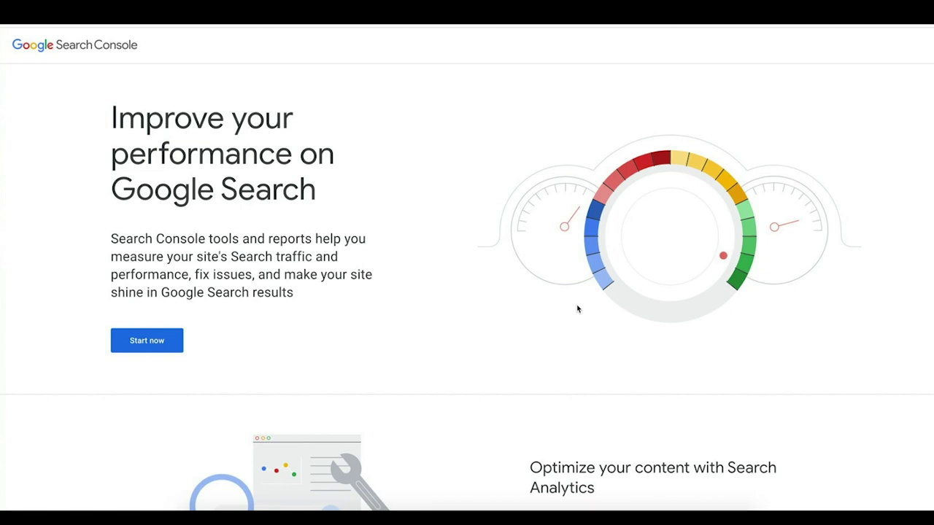
Enter the smamarketing.net dashboard, scan its Overview, and open the Search results performance report.
{"action": "left_click", "coordinate": [166, 348]}
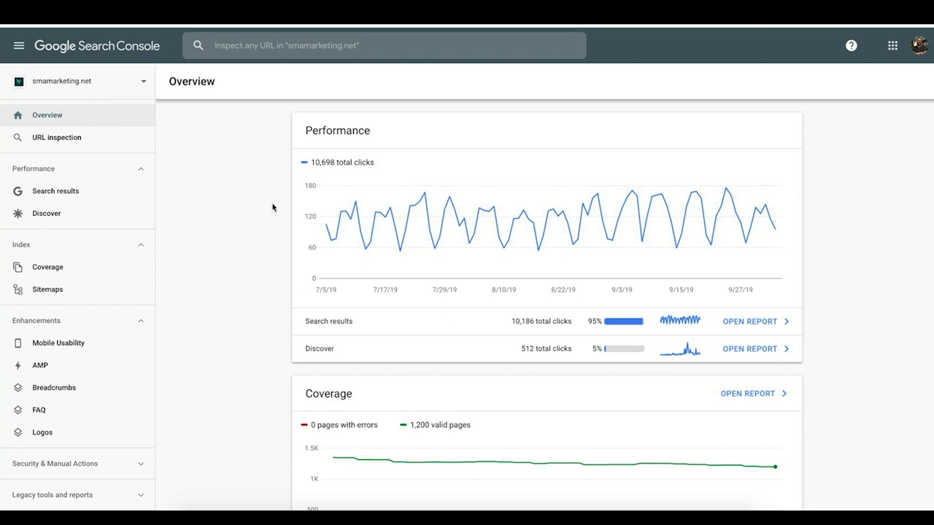
{"action": "scroll", "coordinate": [391, 211], "scroll_direction": "down", "scroll_amount": 1}
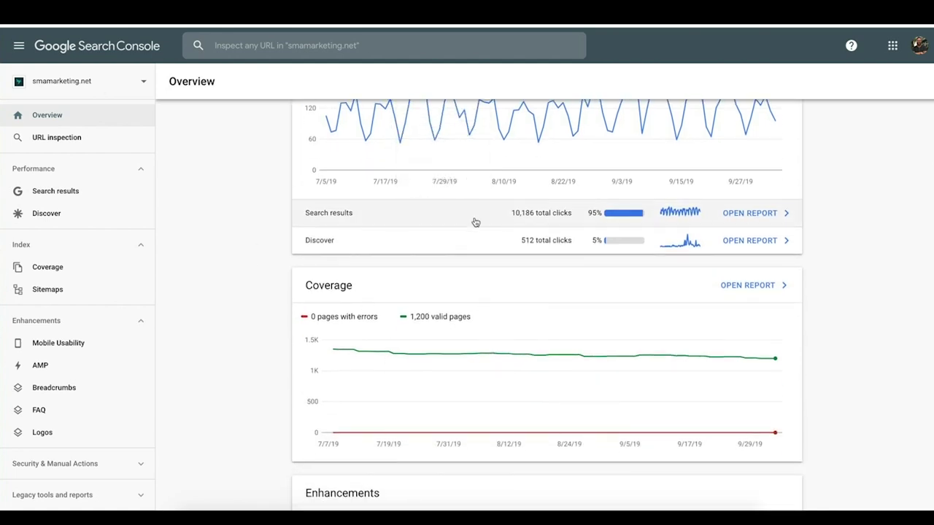
{"action": "scroll", "coordinate": [467, 226], "scroll_direction": "down", "scroll_amount": 3}
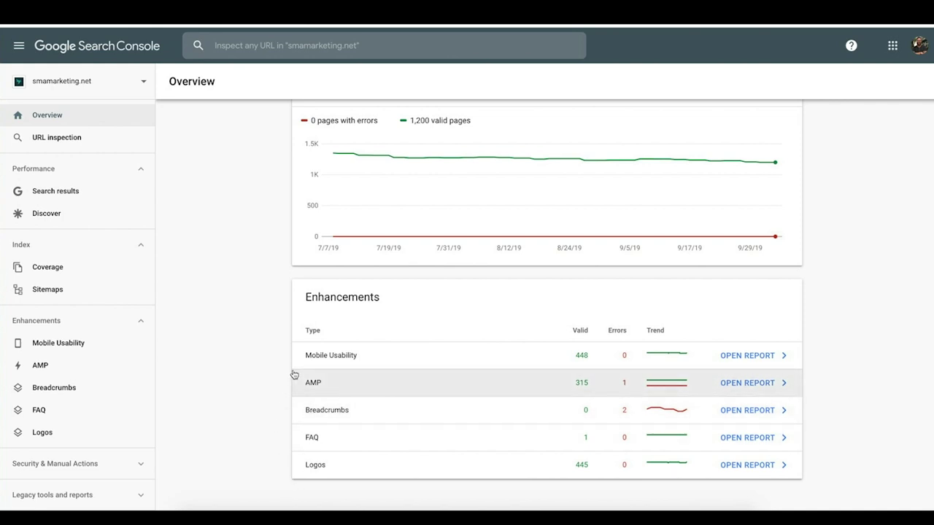
{"action": "scroll", "coordinate": [294, 375], "scroll_direction": "up", "scroll_amount": 3}
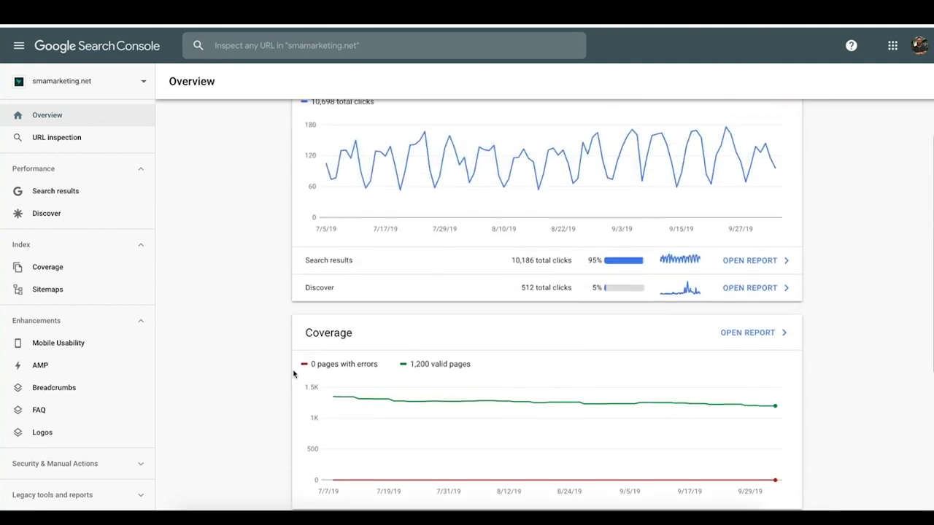
{"action": "scroll", "coordinate": [294, 375], "scroll_direction": "up", "scroll_amount": 1}
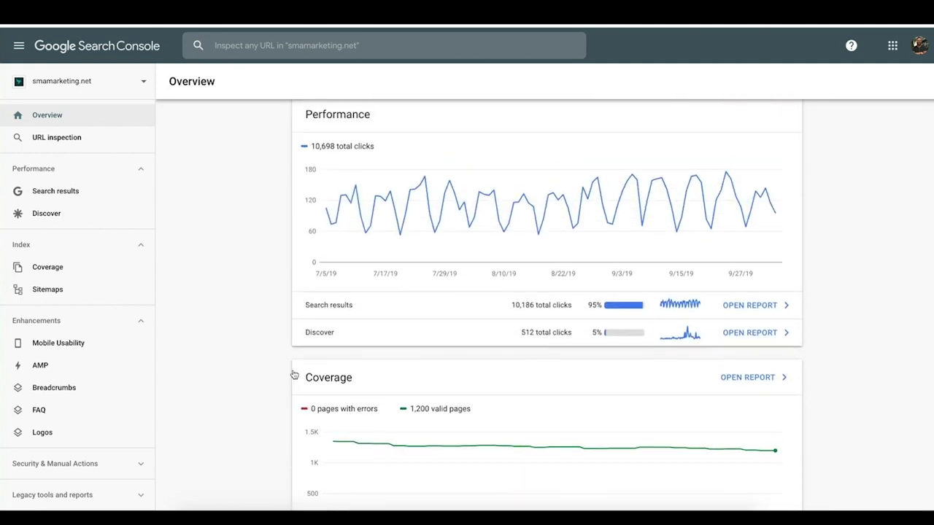
{"action": "scroll", "coordinate": [294, 375], "scroll_direction": "up", "scroll_amount": 1}
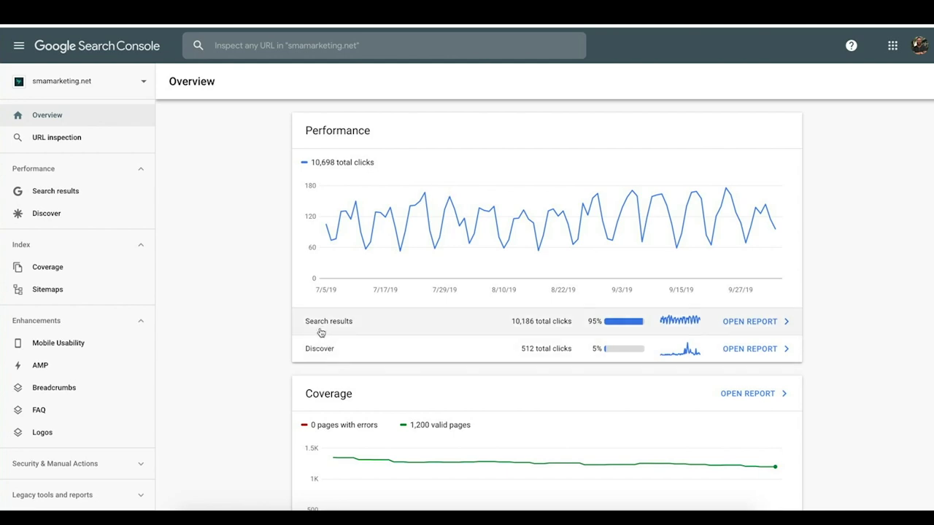
{"action": "left_click", "coordinate": [730, 326]}
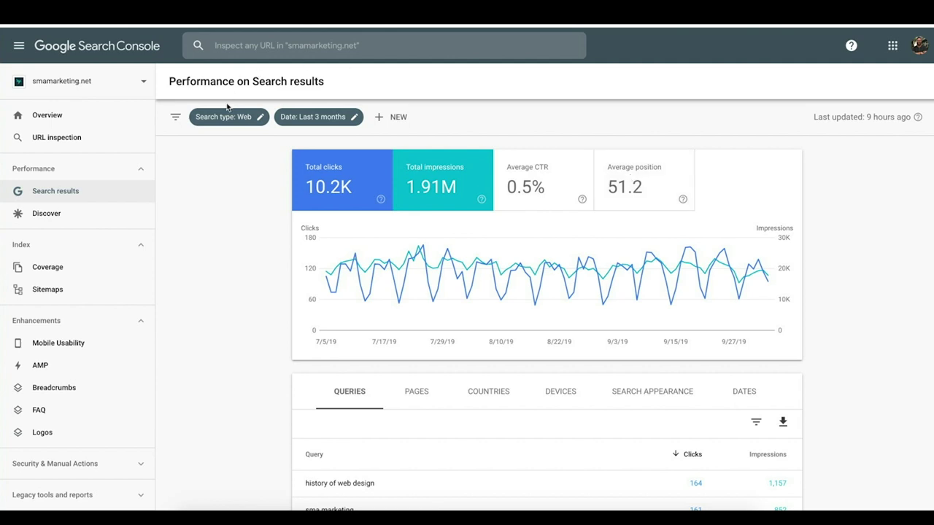
Check the report's date range and keep it at Last 3 months (2019-07-05 to 2019-10-04).
{"action": "left_click", "coordinate": [333, 117]}
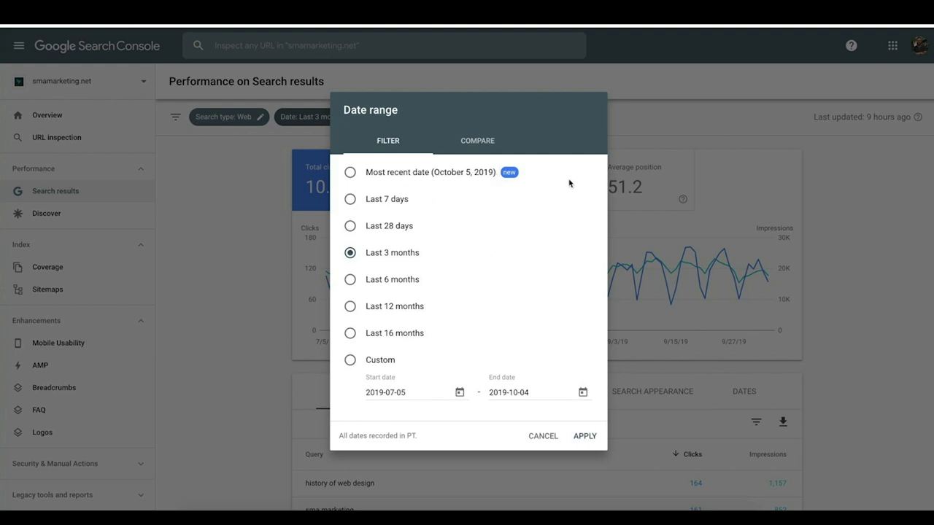
{"action": "left_click", "coordinate": [685, 131]}
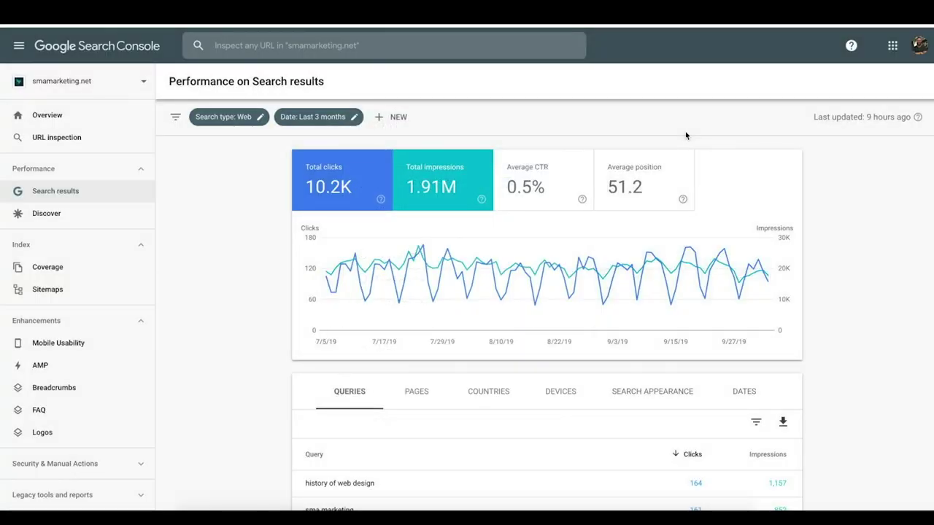
Break the report down by pages and filter to the direct-sales-business-using-inbound-marketing post.
{"action": "scroll", "coordinate": [679, 175], "scroll_direction": "down", "scroll_amount": 3}
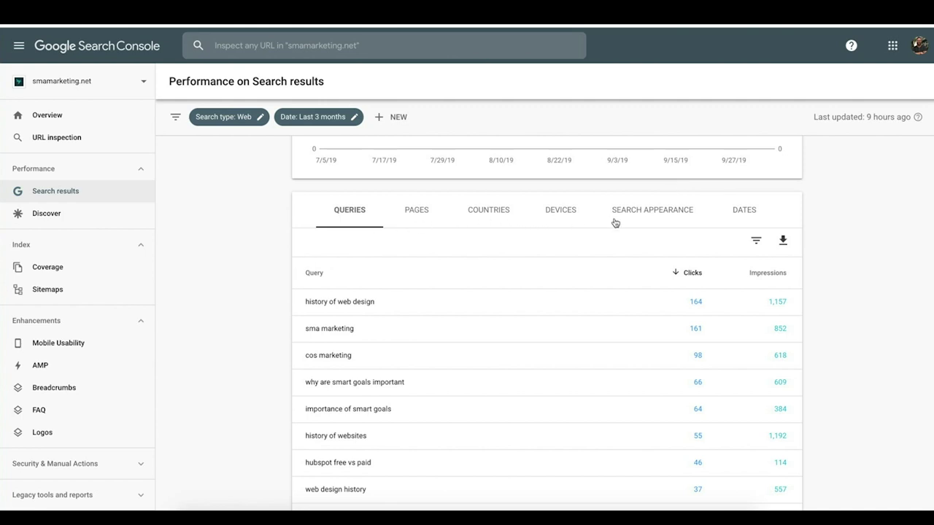
{"action": "scroll", "coordinate": [615, 222], "scroll_direction": "up", "scroll_amount": 3}
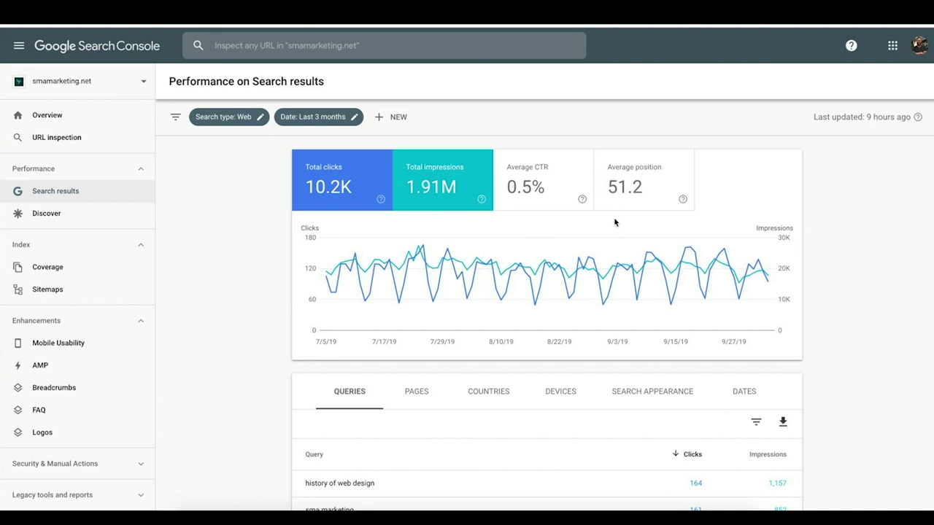
{"action": "scroll", "coordinate": [613, 219], "scroll_direction": "down", "scroll_amount": 1}
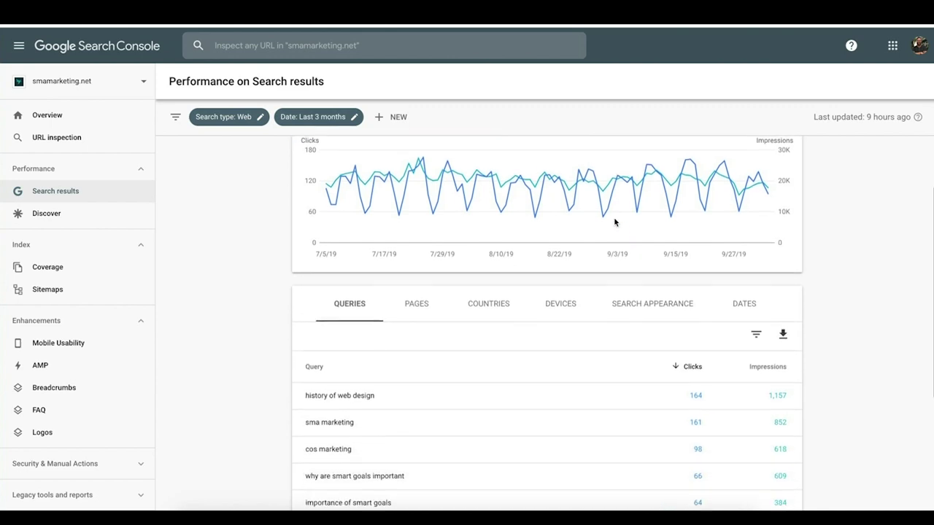
{"action": "left_click", "coordinate": [418, 294]}
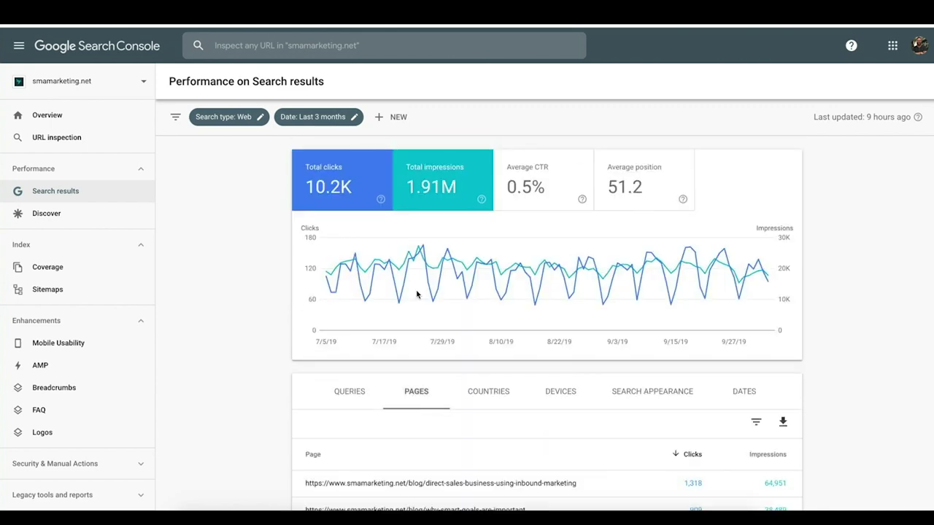
{"action": "scroll", "coordinate": [417, 294], "scroll_direction": "down", "scroll_amount": 2}
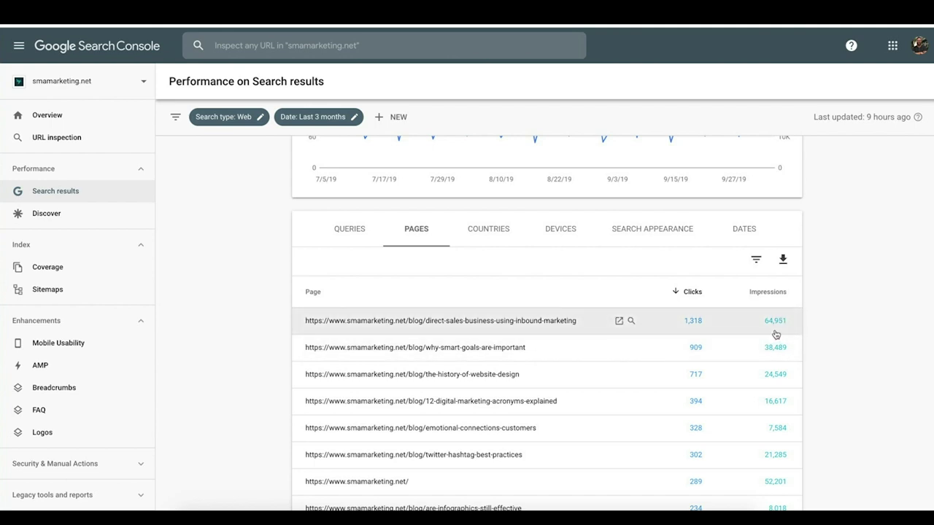
{"action": "left_click", "coordinate": [532, 324]}
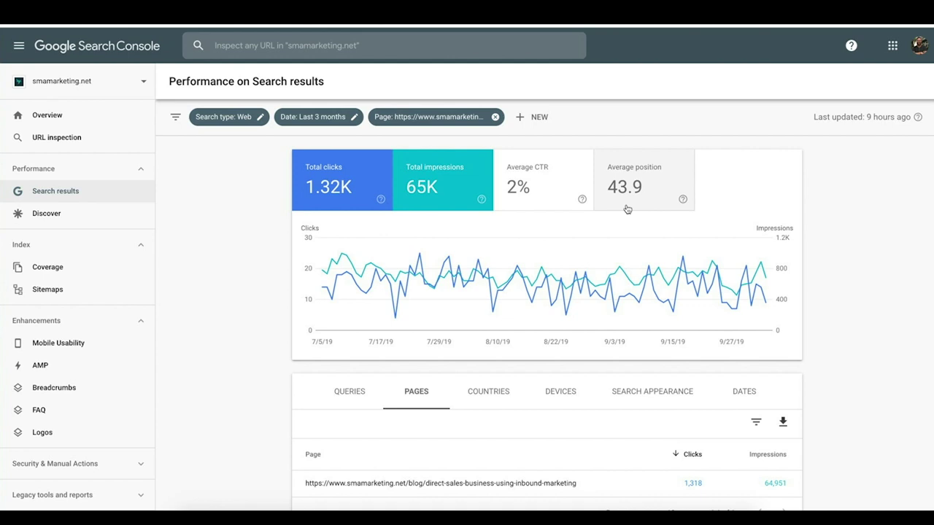
List the post's queries, led by 'how to promote direct sales business' with 25 clicks.
{"action": "scroll", "coordinate": [627, 209], "scroll_direction": "down", "scroll_amount": 1}
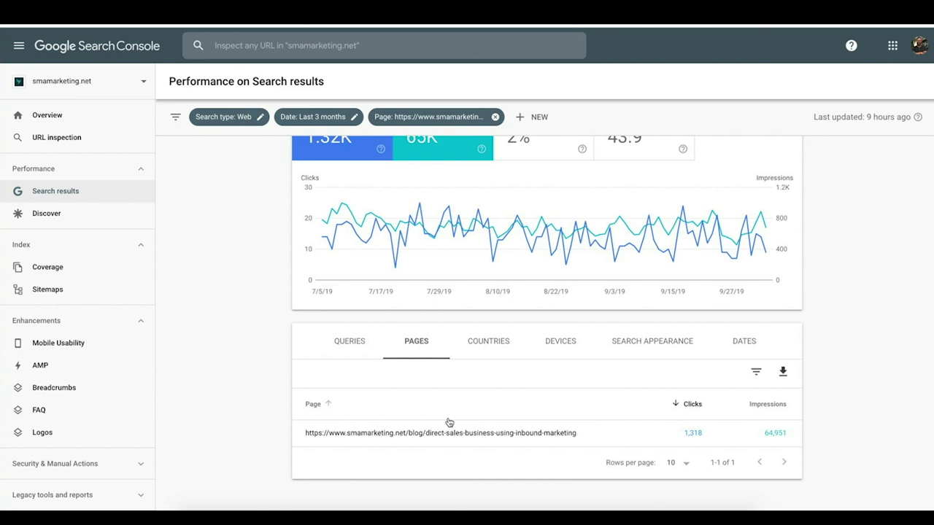
{"action": "left_click", "coordinate": [340, 345]}
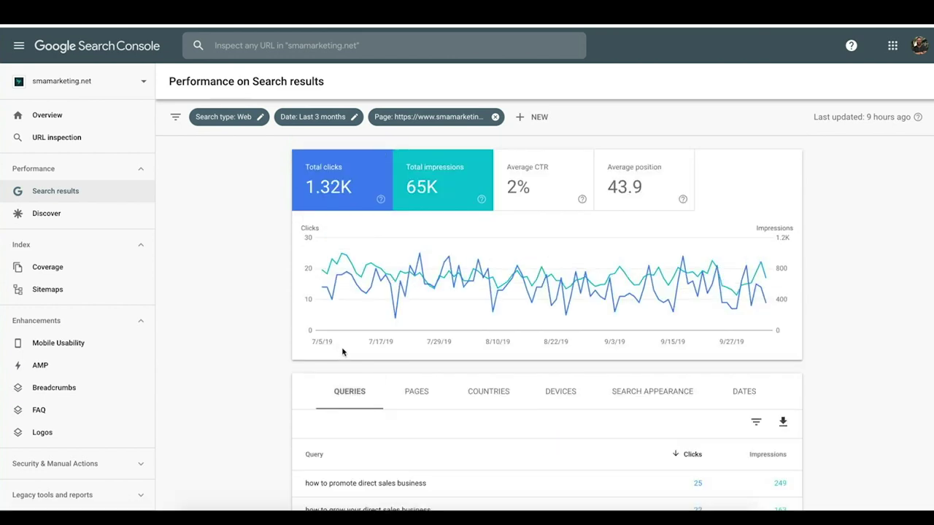
{"action": "scroll", "coordinate": [357, 386], "scroll_direction": "down", "scroll_amount": 2}
{"action": "scroll", "coordinate": [359, 386], "scroll_direction": "down", "scroll_amount": 1}
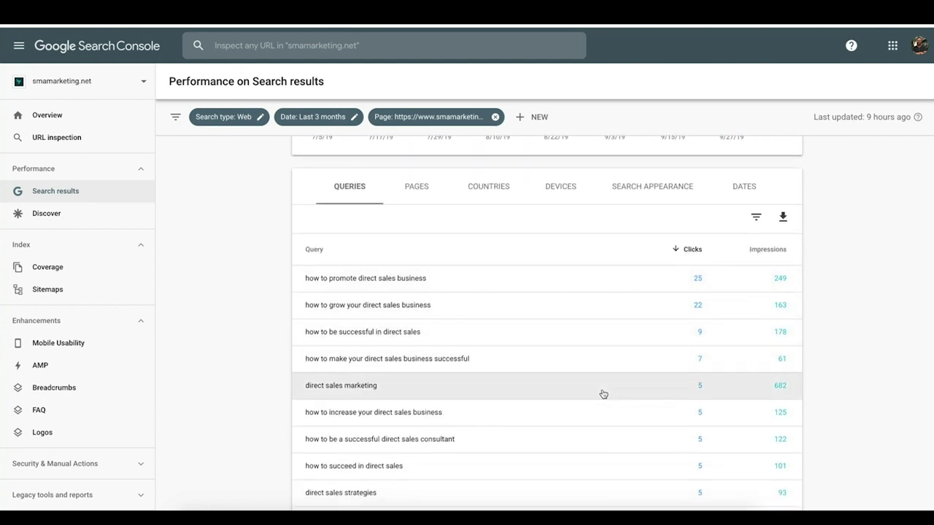
{"action": "scroll", "coordinate": [604, 391], "scroll_direction": "down", "scroll_amount": 1}
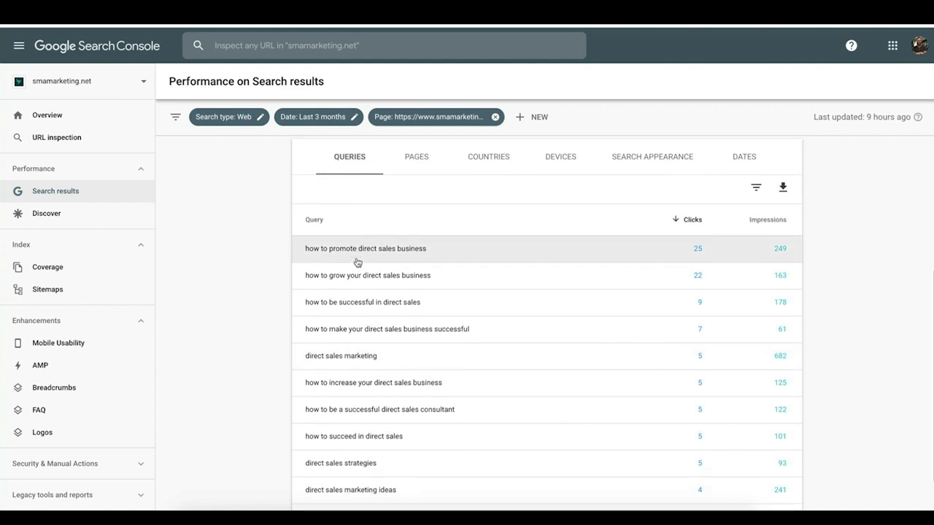
{"action": "scroll", "coordinate": [358, 263], "scroll_direction": "down", "scroll_amount": 1}
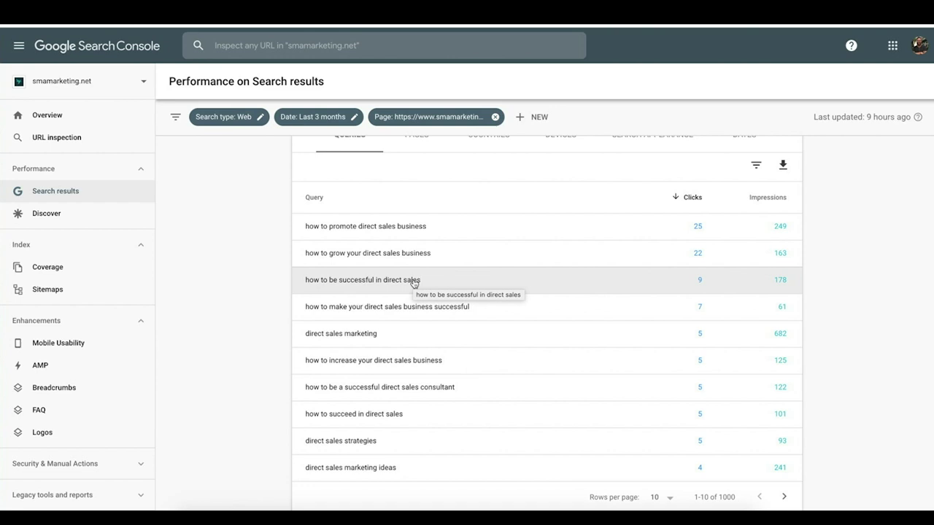
{"action": "scroll", "coordinate": [413, 283], "scroll_direction": "down", "scroll_amount": 1}
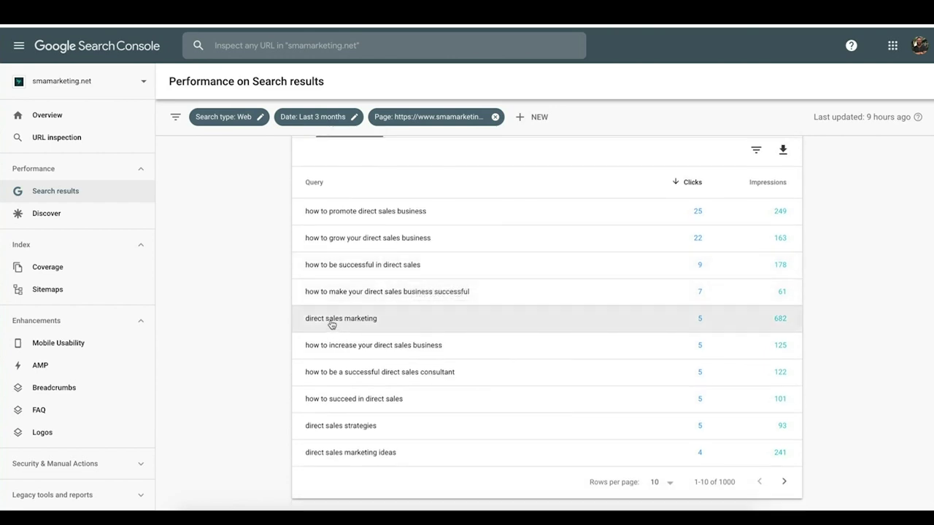
Add a Query filter for 'direct sales marketing' (682 impressions, 0.7% CTR).
{"action": "left_click", "coordinate": [375, 322]}
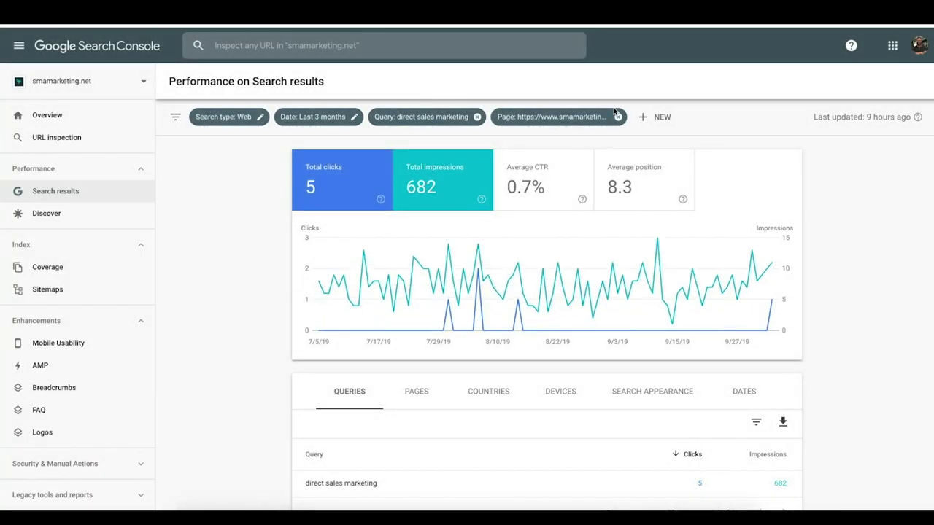
{"action": "scroll", "coordinate": [520, 193], "scroll_direction": "down", "scroll_amount": 1}
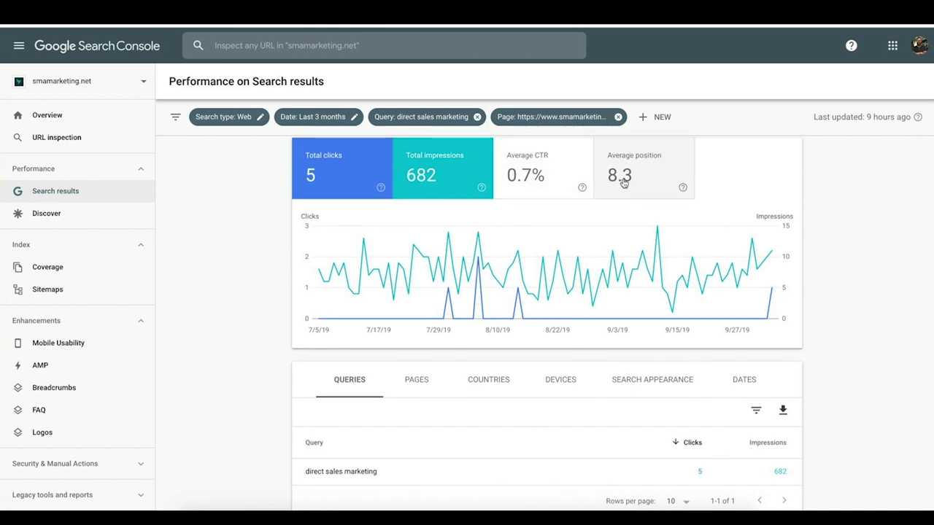
{"action": "scroll", "coordinate": [624, 183], "scroll_direction": "down", "scroll_amount": 1}
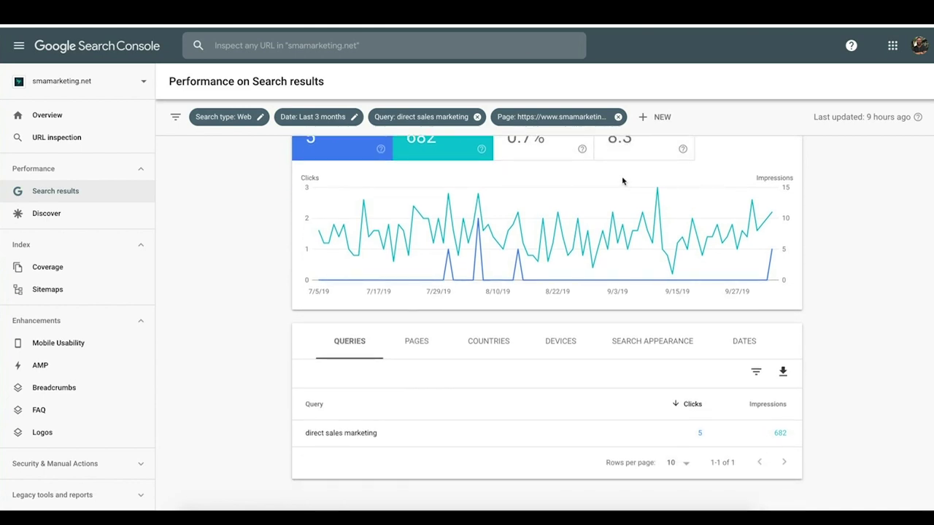
{"action": "scroll", "coordinate": [622, 183], "scroll_direction": "up", "scroll_amount": 1}
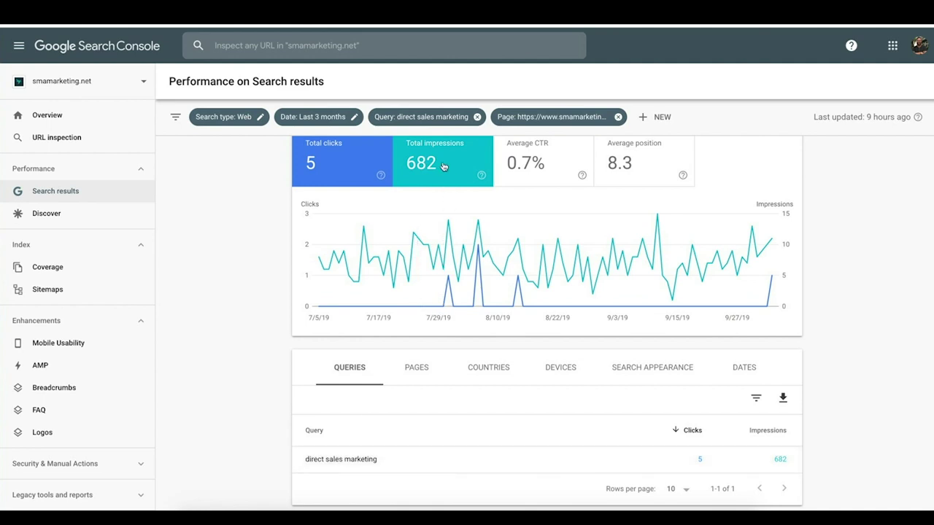
{"action": "left_click", "coordinate": [576, 117]}
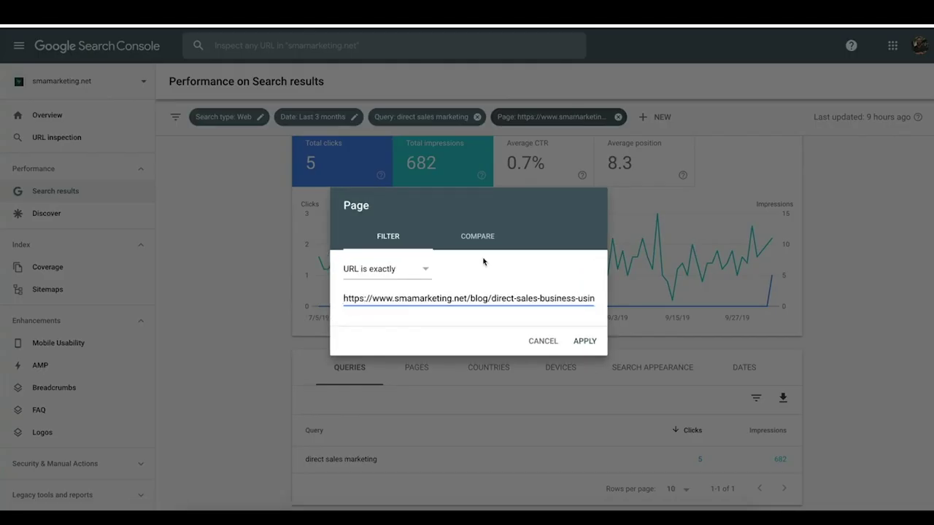
{"action": "triple_click", "coordinate": [463, 299]}
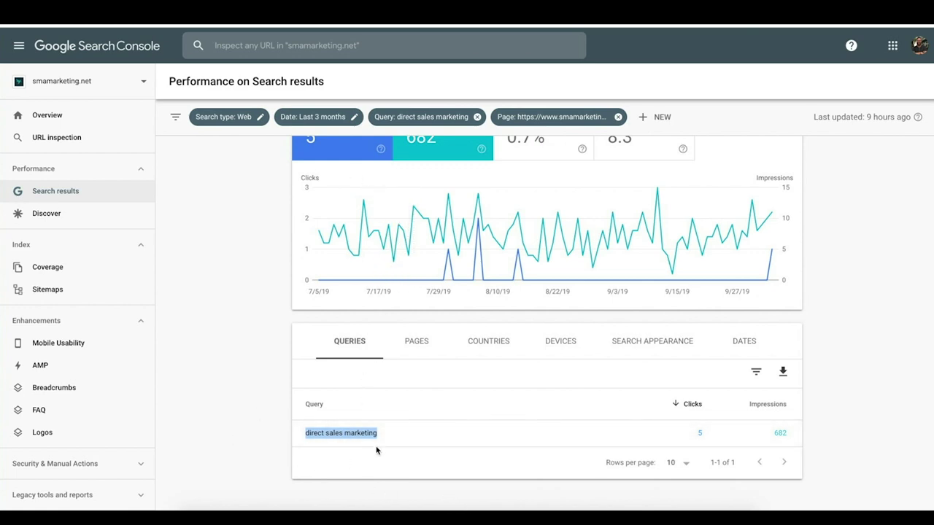
{"action": "left_click", "coordinate": [274, 427]}
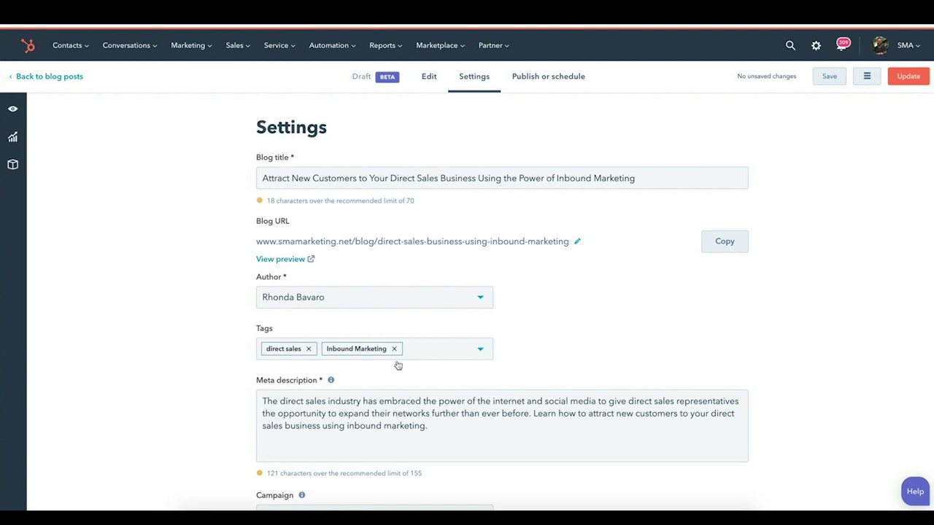
{"action": "left_click", "coordinate": [458, 432]}
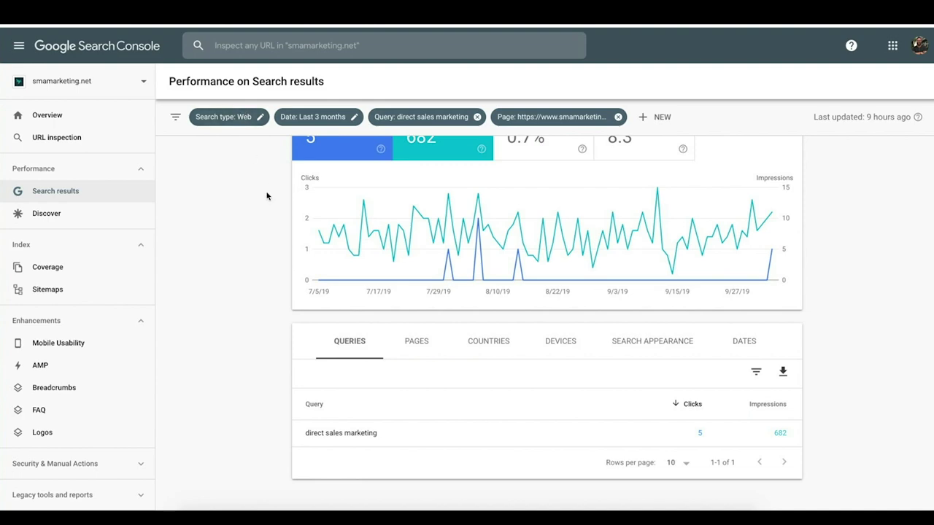
Remove the Query filter and export the post's 1,000 queries to Google Sheets.
{"action": "left_click", "coordinate": [477, 117]}
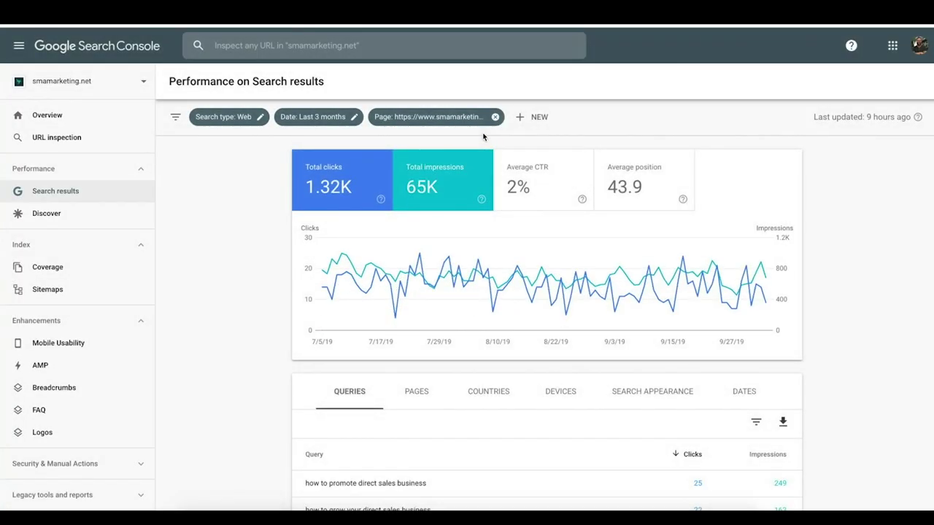
{"action": "scroll", "coordinate": [501, 295], "scroll_direction": "down", "scroll_amount": 4}
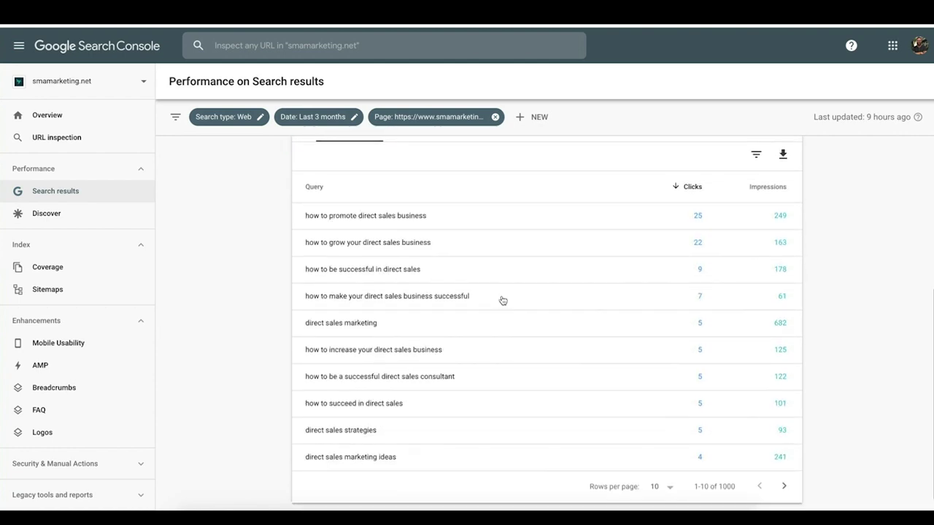
{"action": "left_click", "coordinate": [782, 155]}
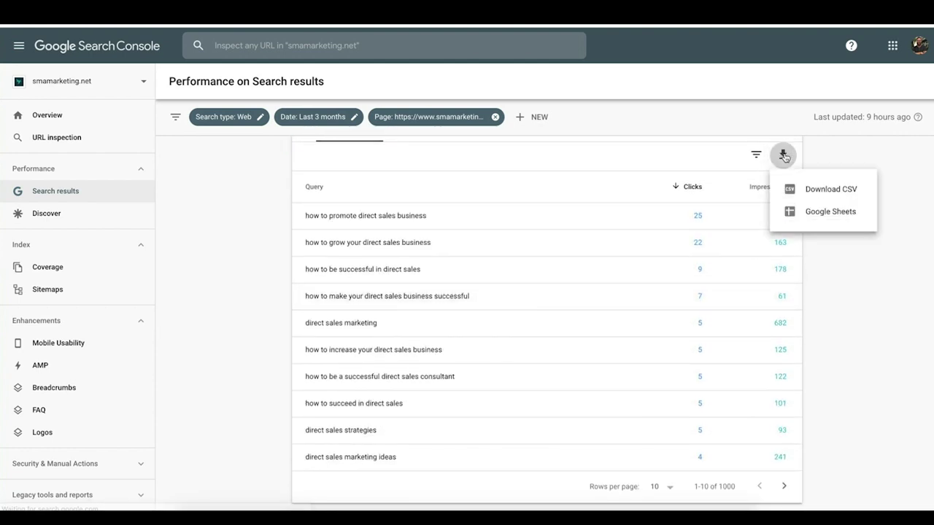
{"action": "left_click", "coordinate": [831, 216]}
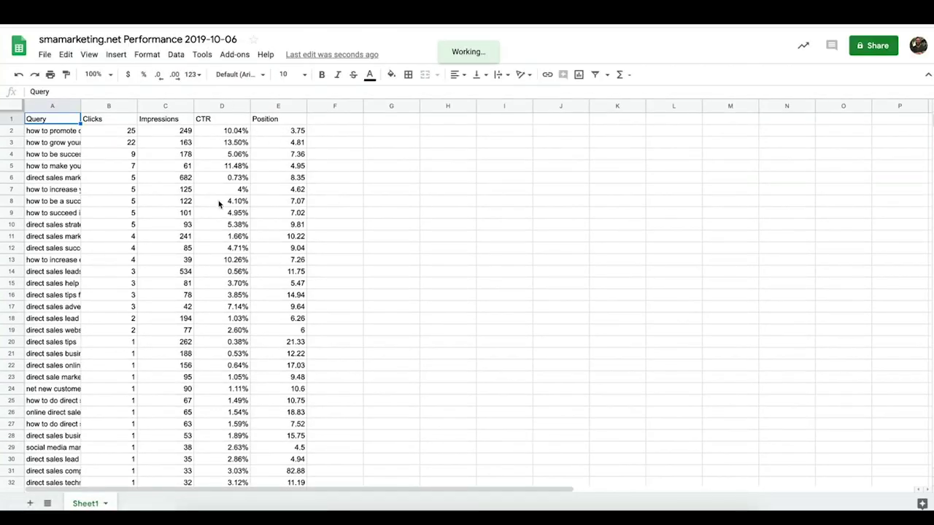
Create a filter on the exported data and clear all values in the CTR filter.
{"action": "left_click", "coordinate": [8, 120]}
{"action": "left_click", "coordinate": [592, 80]}
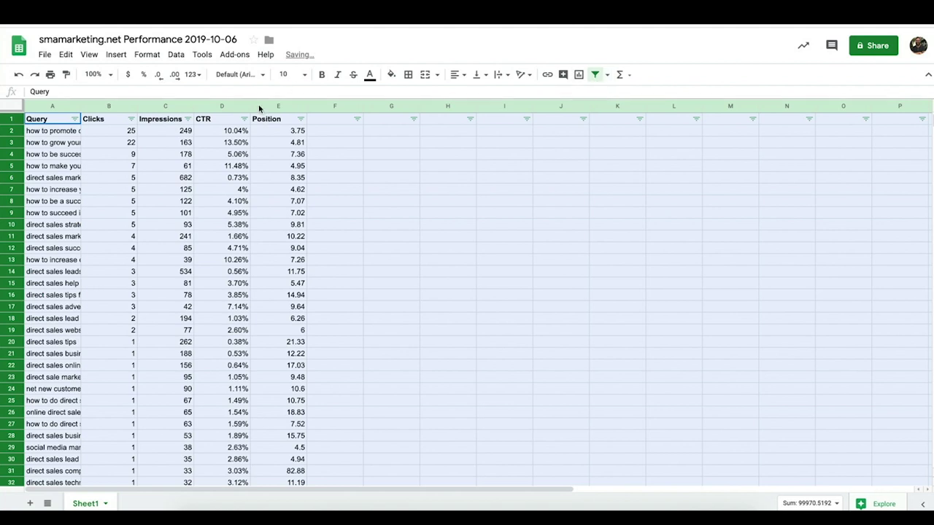
{"action": "left_click", "coordinate": [244, 119]}
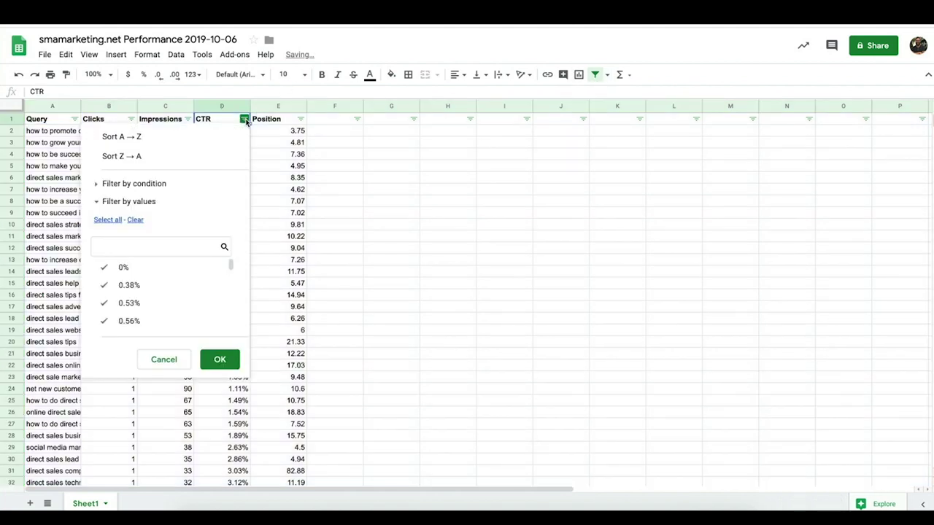
{"action": "left_click", "coordinate": [154, 286]}
{"action": "left_click", "coordinate": [134, 219]}
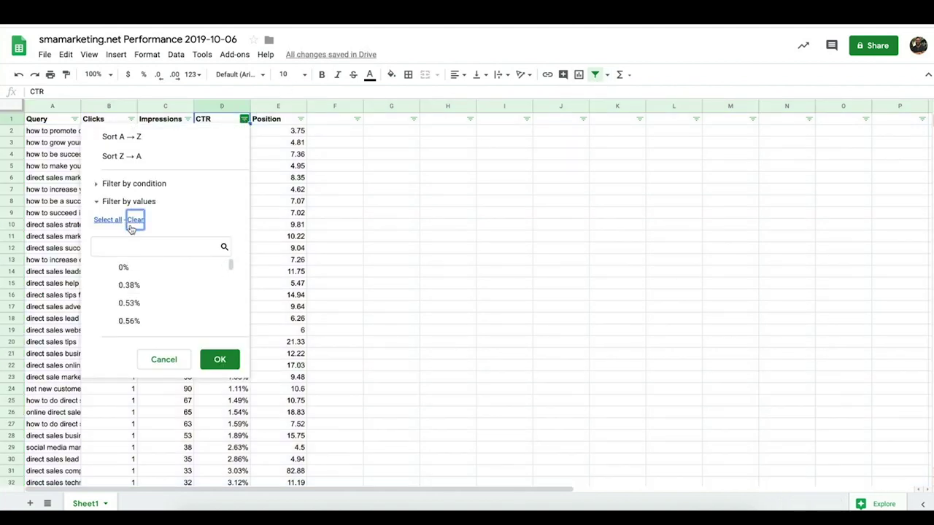
Keep only CTR values 0% through 1.89%, apply the filter, and widen the Query column.
{"action": "left_click", "coordinate": [106, 268]}
{"action": "left_click", "coordinate": [106, 285]}
{"action": "left_click", "coordinate": [104, 303]}
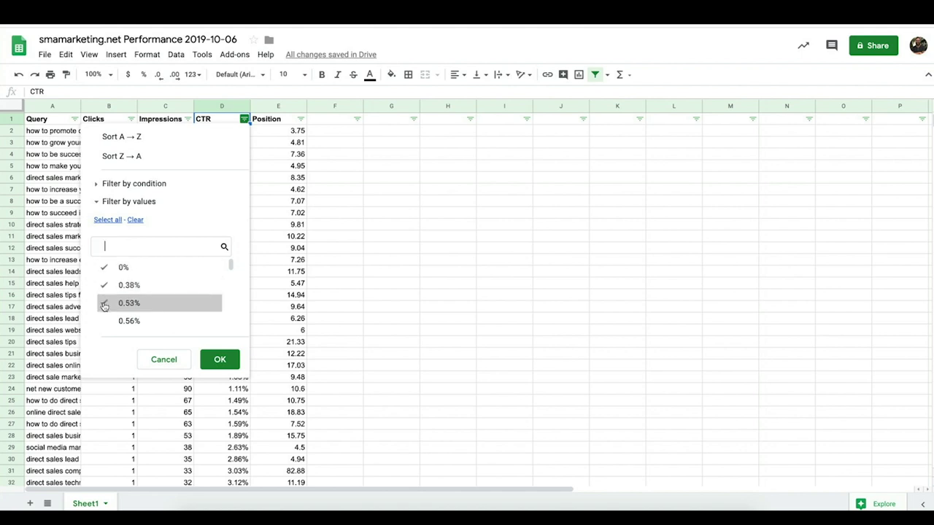
{"action": "left_click", "coordinate": [108, 322]}
{"action": "scroll", "coordinate": [107, 327], "scroll_direction": "down", "scroll_amount": 2}
{"action": "left_click", "coordinate": [106, 305]}
{"action": "left_click", "coordinate": [107, 314]}
{"action": "scroll", "coordinate": [106, 312], "scroll_direction": "down", "scroll_amount": 2}
{"action": "left_click", "coordinate": [105, 288]}
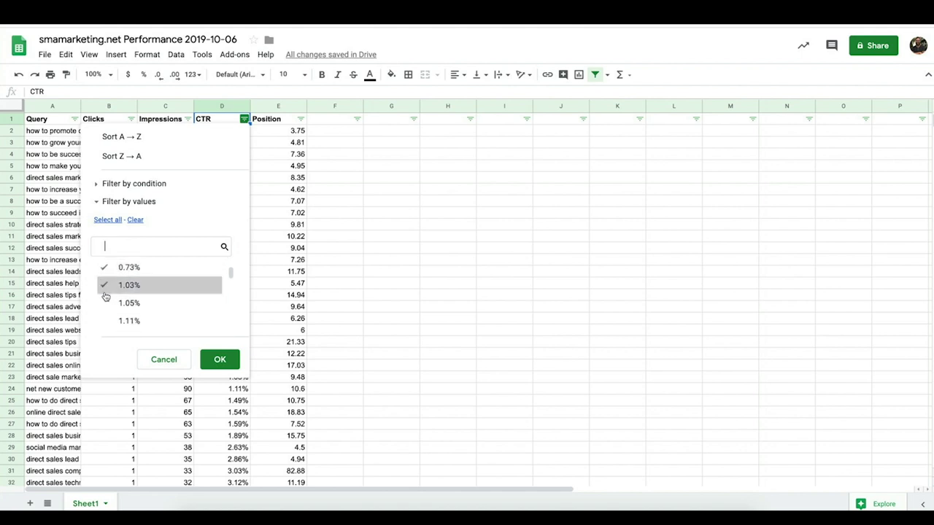
{"action": "left_click", "coordinate": [106, 304]}
{"action": "scroll", "coordinate": [106, 299], "scroll_direction": "down", "scroll_amount": 2}
{"action": "left_click", "coordinate": [106, 284]}
{"action": "left_click", "coordinate": [106, 301]}
{"action": "left_click", "coordinate": [106, 319]}
{"action": "scroll", "coordinate": [106, 321], "scroll_direction": "down", "scroll_amount": 2}
{"action": "left_click", "coordinate": [104, 284]}
{"action": "left_click", "coordinate": [105, 300]}
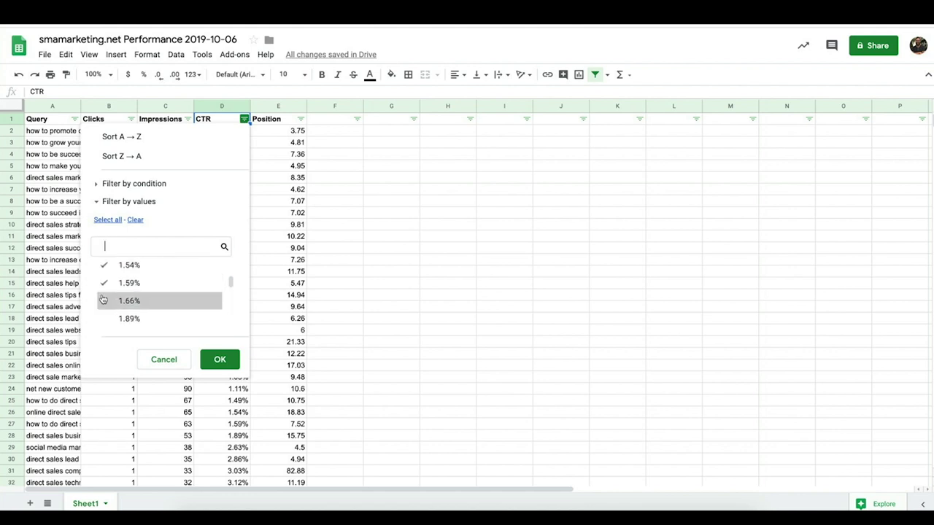
{"action": "left_click", "coordinate": [105, 318]}
{"action": "scroll", "coordinate": [103, 318], "scroll_direction": "down", "scroll_amount": 2}
{"action": "scroll", "coordinate": [103, 318], "scroll_direction": "down", "scroll_amount": 2}
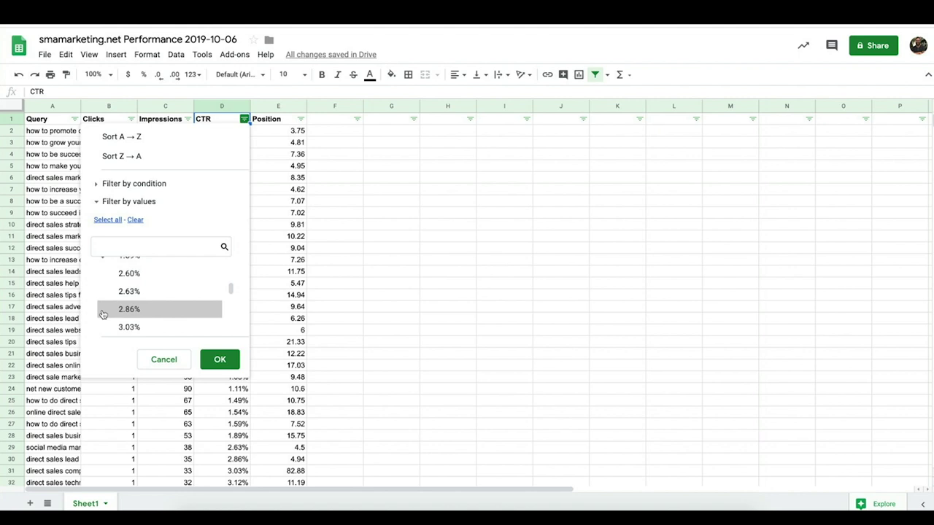
{"action": "left_click", "coordinate": [220, 359]}
{"action": "left_click_drag", "start_coordinate": [81, 106], "coordinate": [242, 103]}
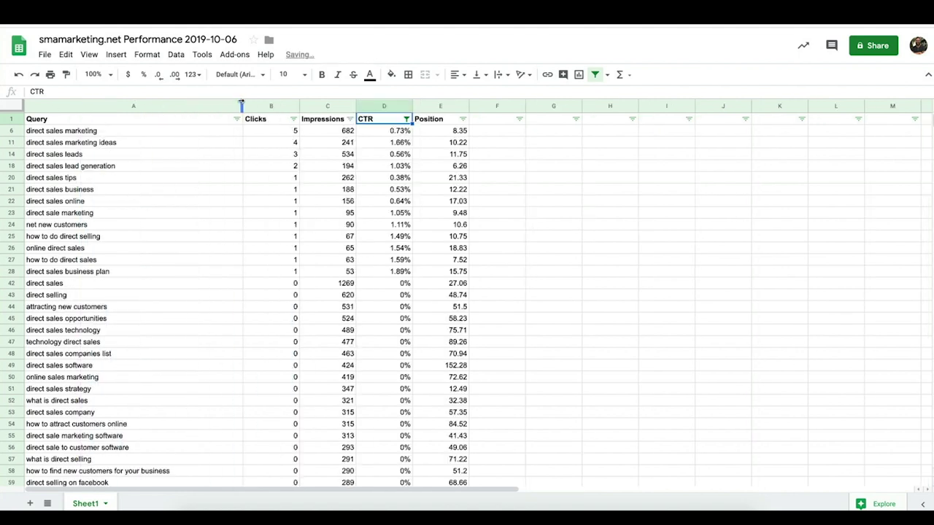
Sort the filtered queries by Impressions descending, putting 'direct sales' (1269) on top.
{"action": "left_click", "coordinate": [350, 118]}
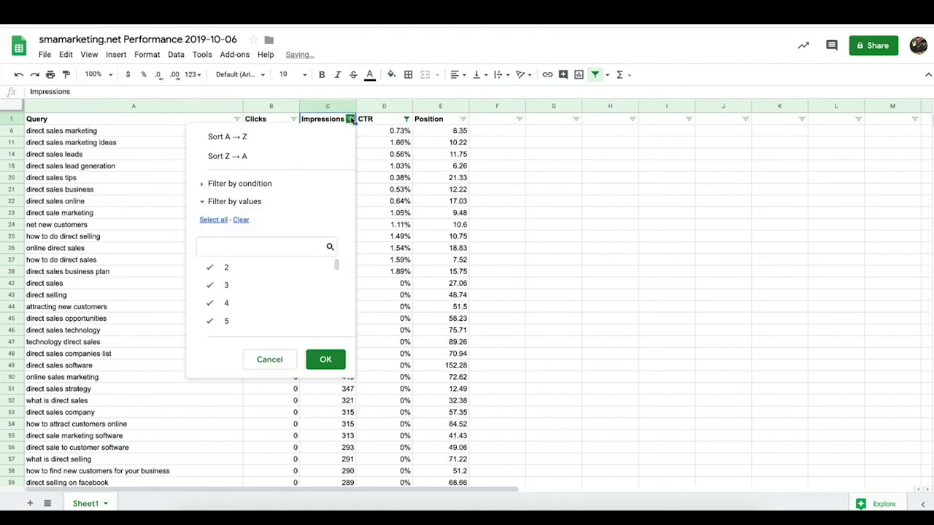
{"action": "left_click", "coordinate": [265, 138]}
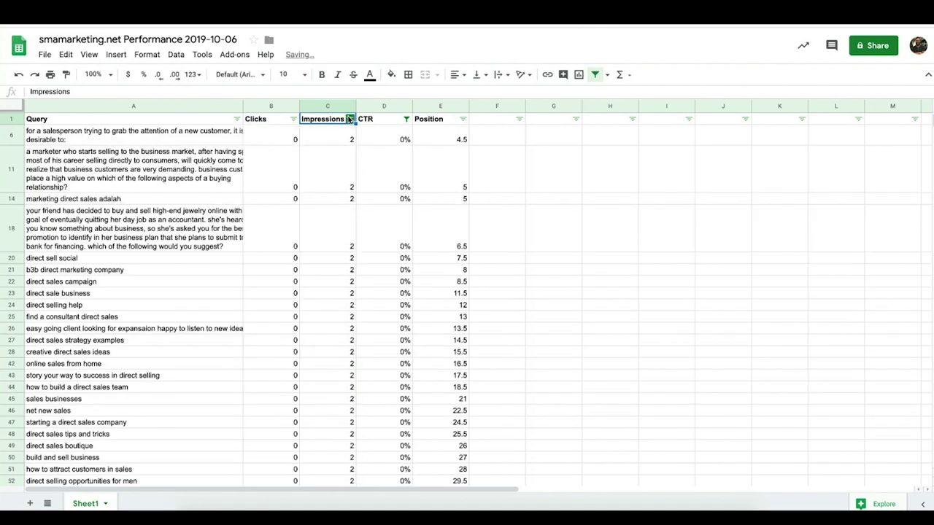
{"action": "left_click", "coordinate": [350, 118]}
{"action": "left_click", "coordinate": [268, 159]}
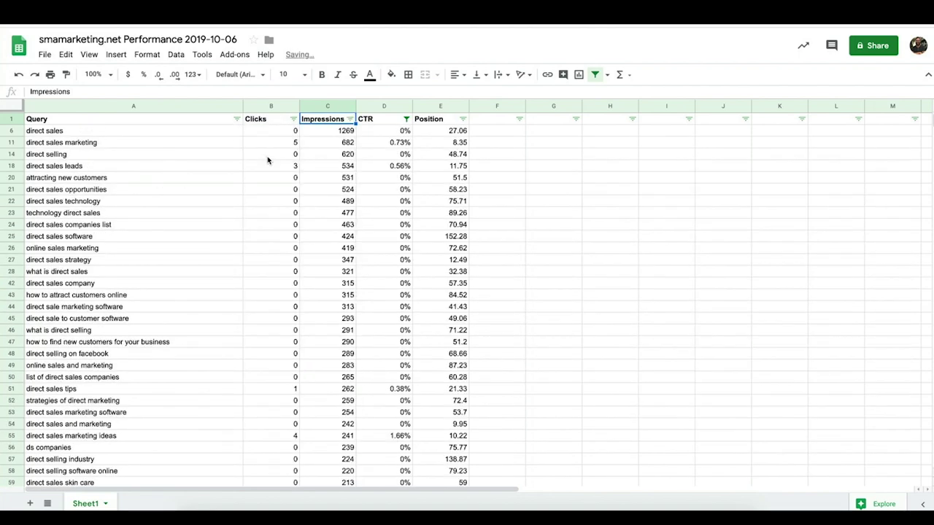
{"action": "left_click", "coordinate": [689, 228]}
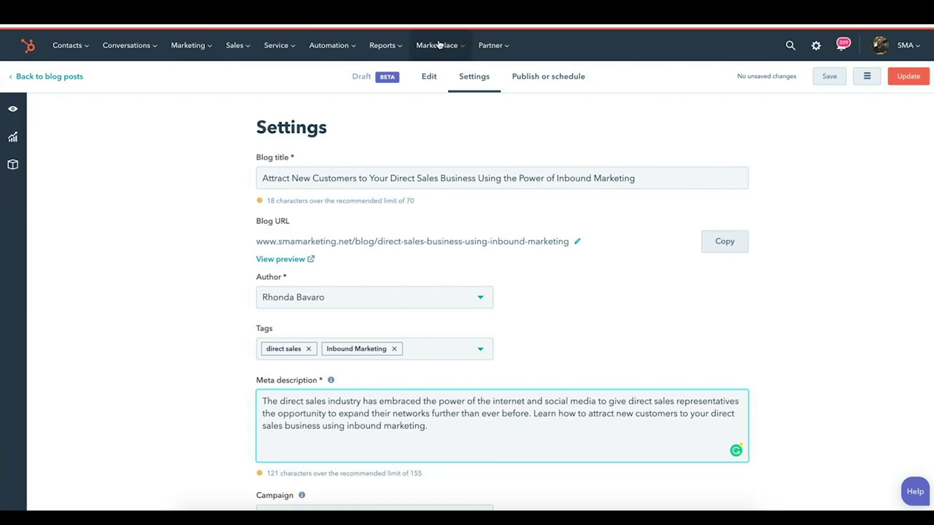
Open the direct-sales inbound marketing post in HubSpot's blog editor.
{"action": "left_click", "coordinate": [428, 77]}
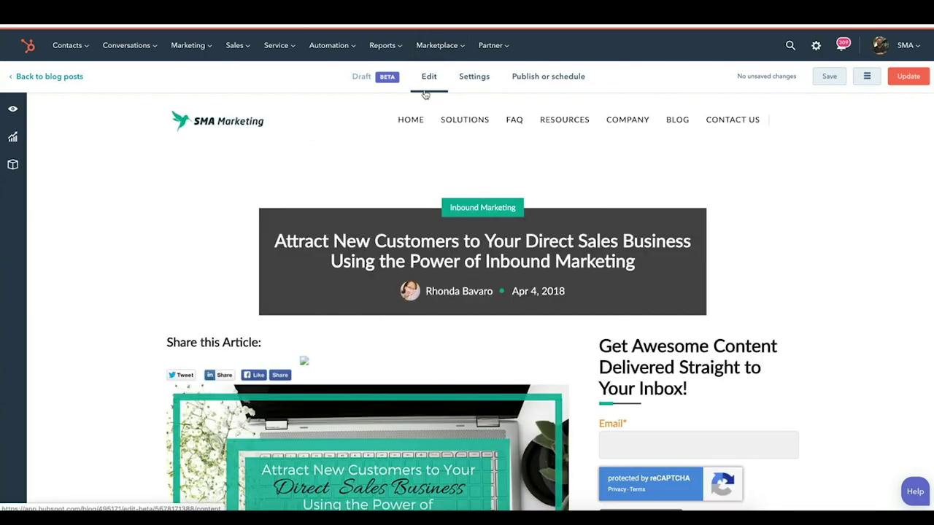
Read down the post's body text and dismiss the lead-flow popup.
{"action": "scroll", "coordinate": [431, 165], "scroll_direction": "down", "scroll_amount": 6}
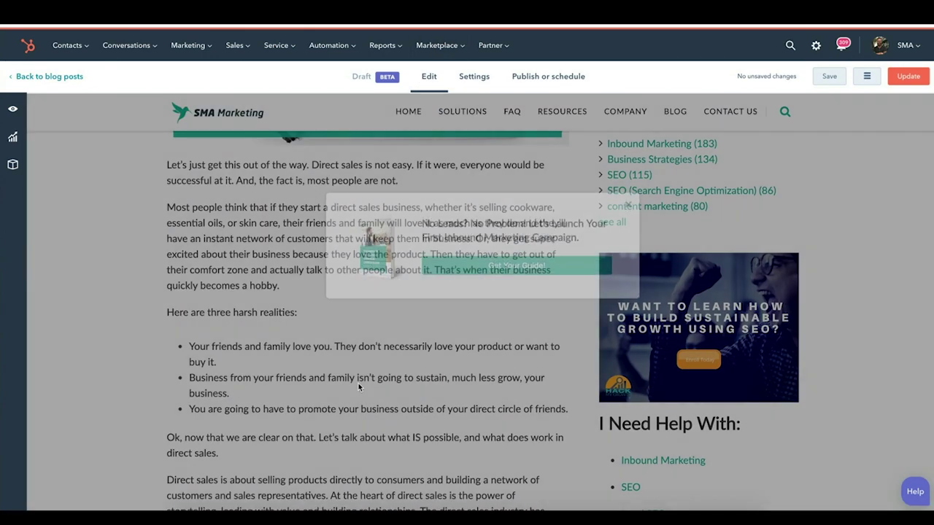
{"action": "left_click", "coordinate": [635, 221]}
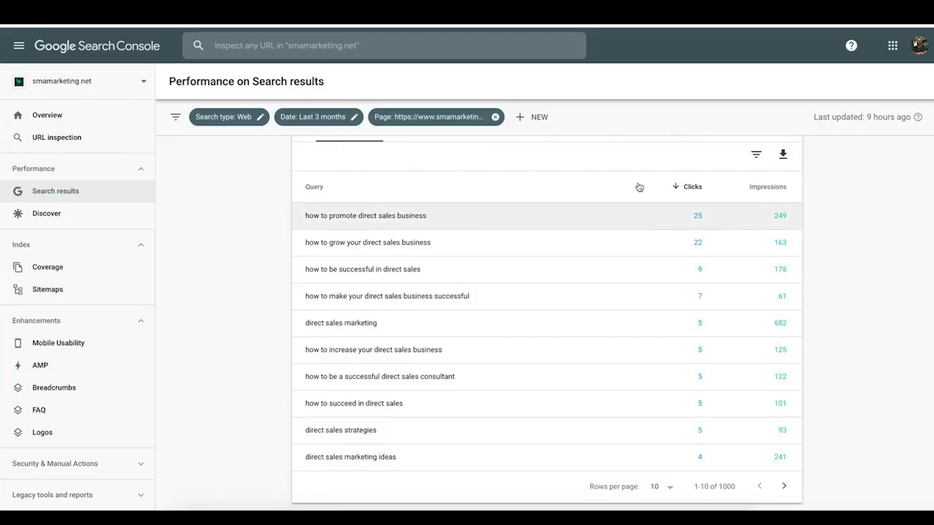
Clear the mistakenly pasted query from the inspect bar and copy the post's full URL from the Page filter.
{"action": "left_click", "coordinate": [57, 138]}
{"action": "type", "text": "direct sales marketing"}
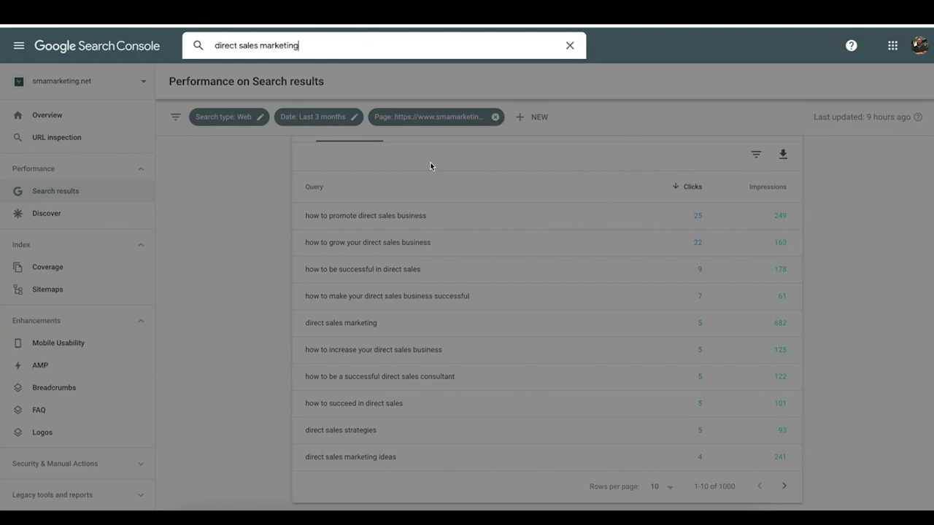
{"action": "left_click", "coordinate": [568, 45]}
{"action": "left_click", "coordinate": [460, 115]}
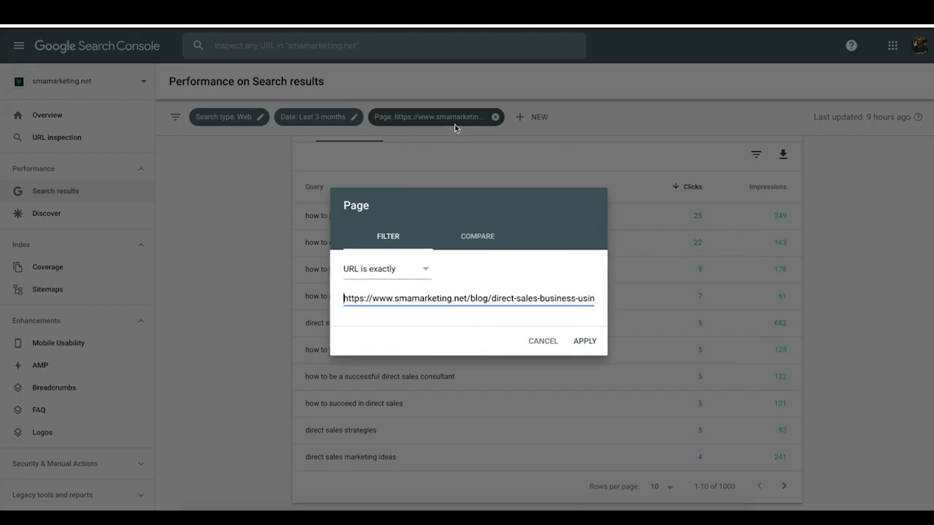
{"action": "key", "text": "ctrl+a"}
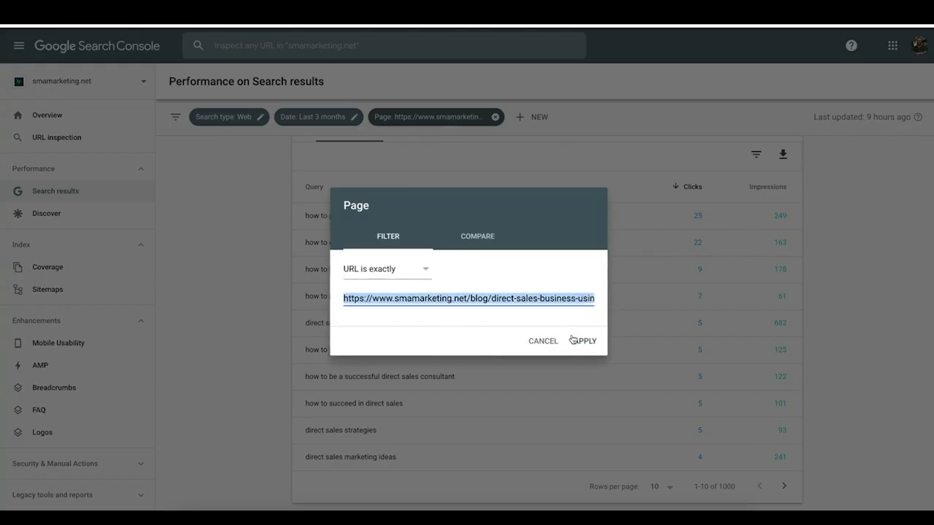
{"action": "left_click", "coordinate": [143, 295]}
Paste the blog post's URL into URL inspection and submit it for index inspection.
{"action": "left_click", "coordinate": [90, 136]}
{"action": "type", "text": "https://www.smamarketing.net/blog/direct-sales-business-using-inbound-marketing"}
{"action": "key", "text": "Return"}
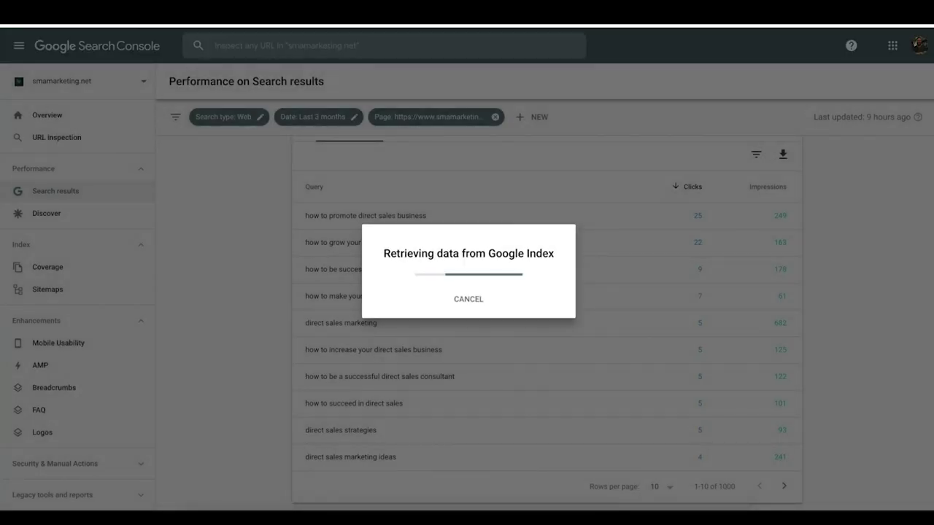